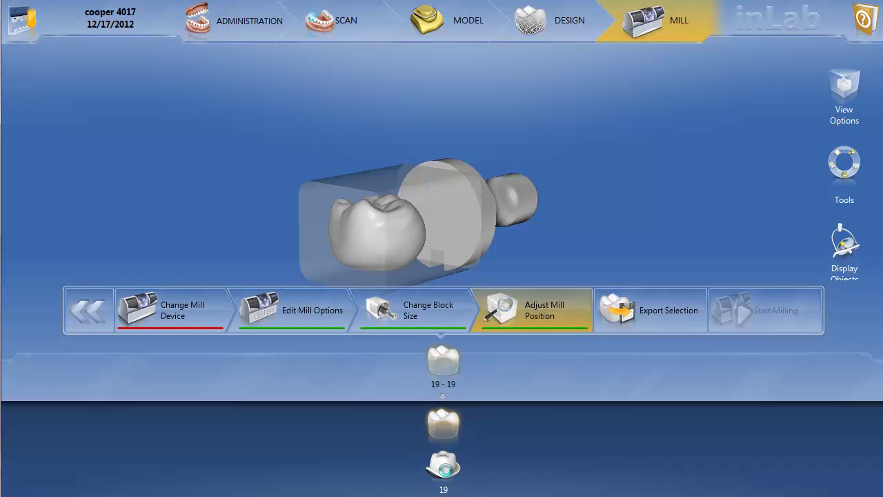
Step: Examine the mill previews of the tooth 19 abutment and crown inside their blocks from different angles
right_click_drag(444, 197, 457, 133)
left_click_drag(458, 133, 454, 165)
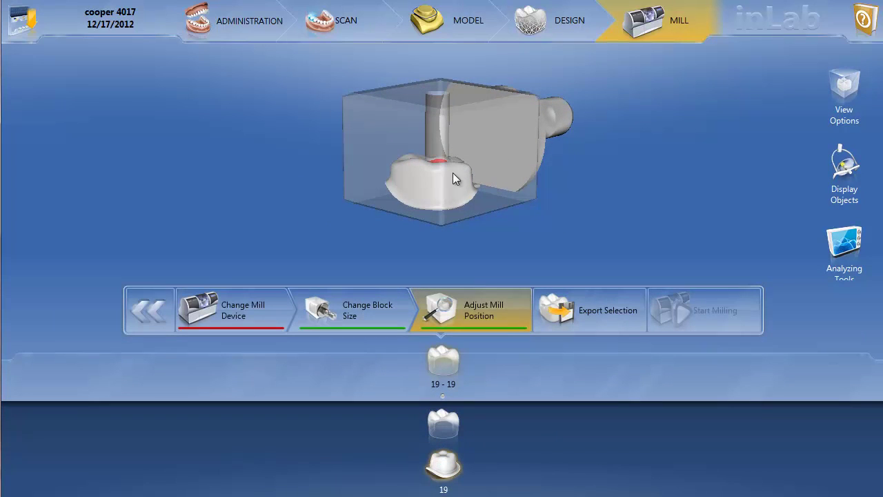
left_click(443, 419)
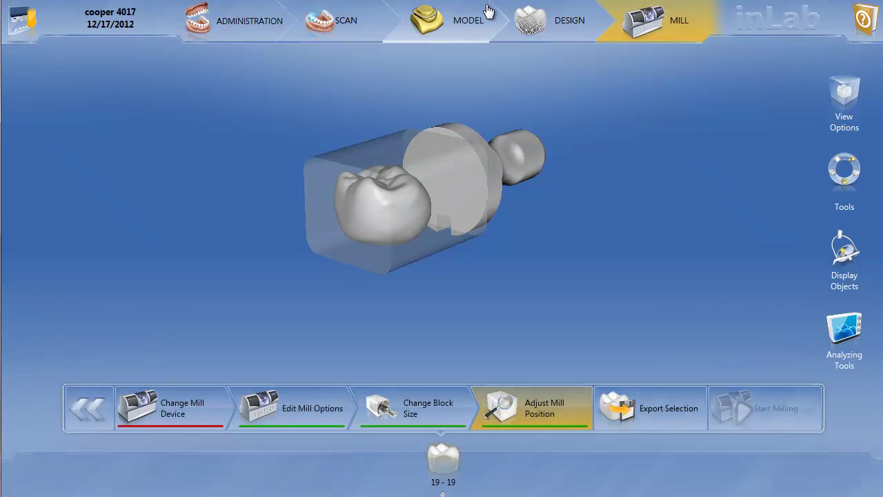
left_click_drag(463, 218, 414, 198)
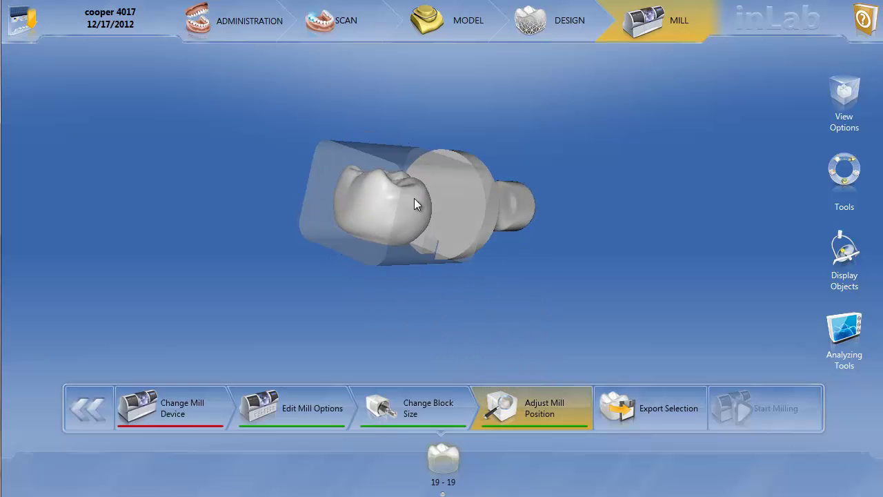
Step: Examine the tooth 19 crown and its lower margin on the implant model in the design phase
left_click(561, 29)
left_click_drag(470, 184, 480, 147)
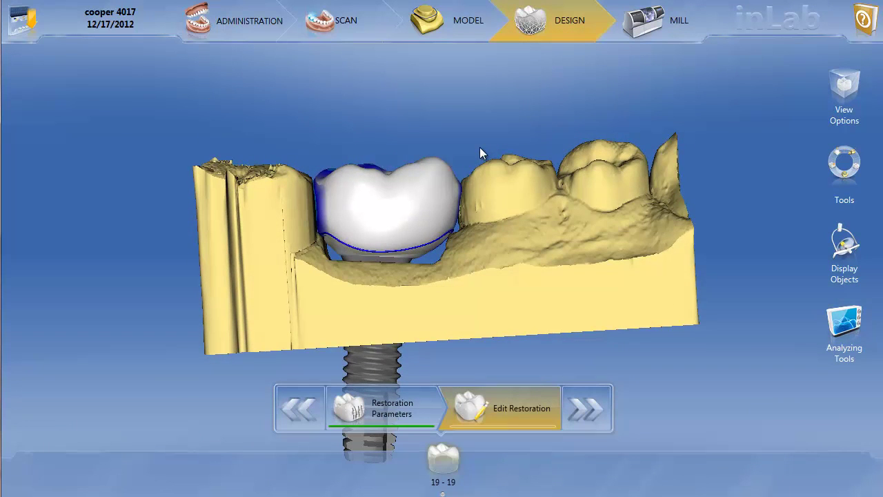
middle_click_drag(467, 242, 472, 305)
left_click_drag(472, 305, 468, 309)
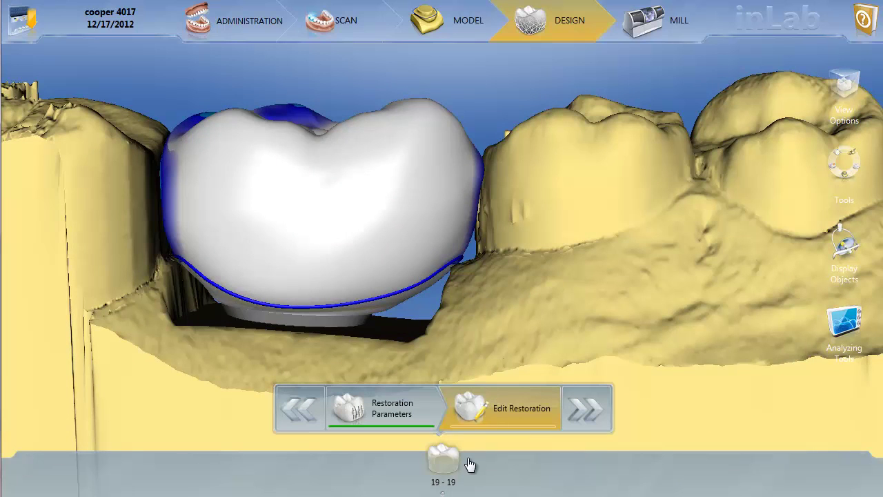
Step: View the tooth 19 abutment in its mill preview and on the design model beneath the transparent crown
mouse_move(460, 493)
left_click(437, 472)
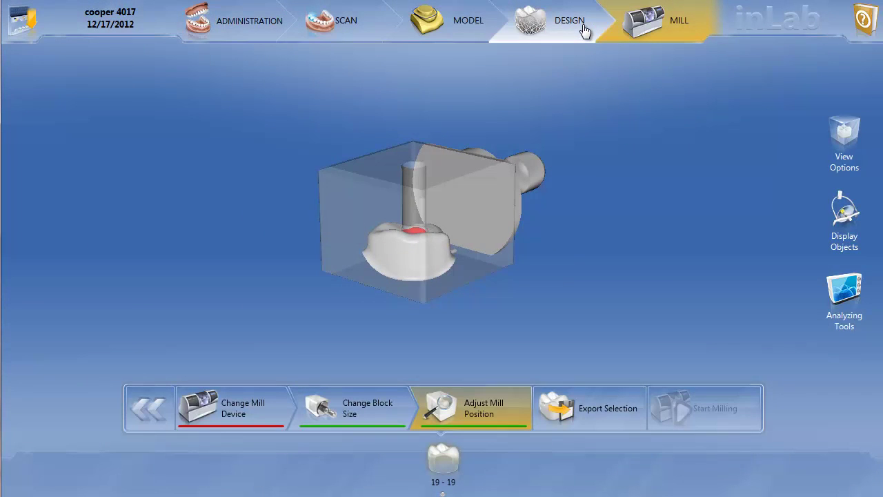
left_click(582, 29)
left_click_drag(432, 281, 444, 157)
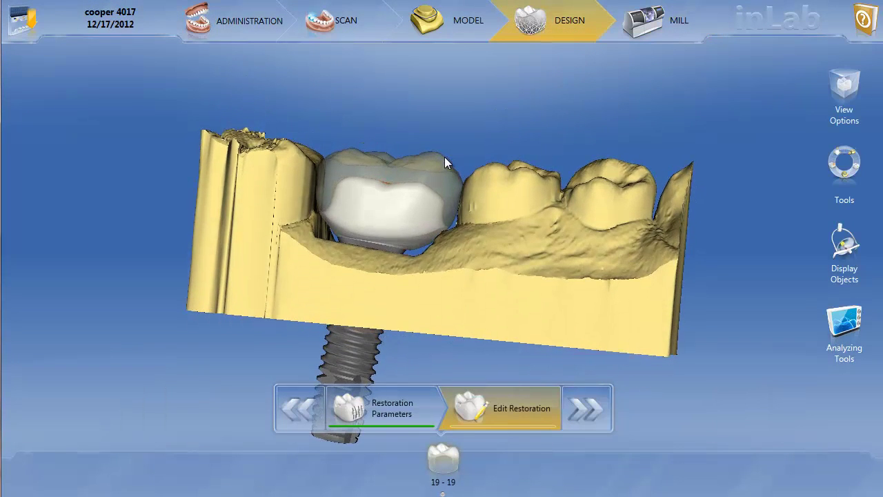
left_click_drag(439, 257, 443, 232)
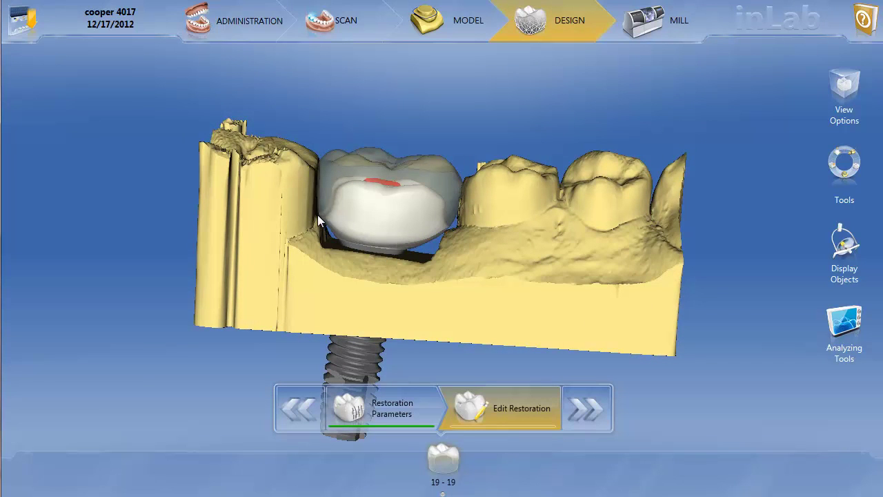
Step: Switch from the abutment's mill preview to the crown and view it on the design model
left_click(677, 24)
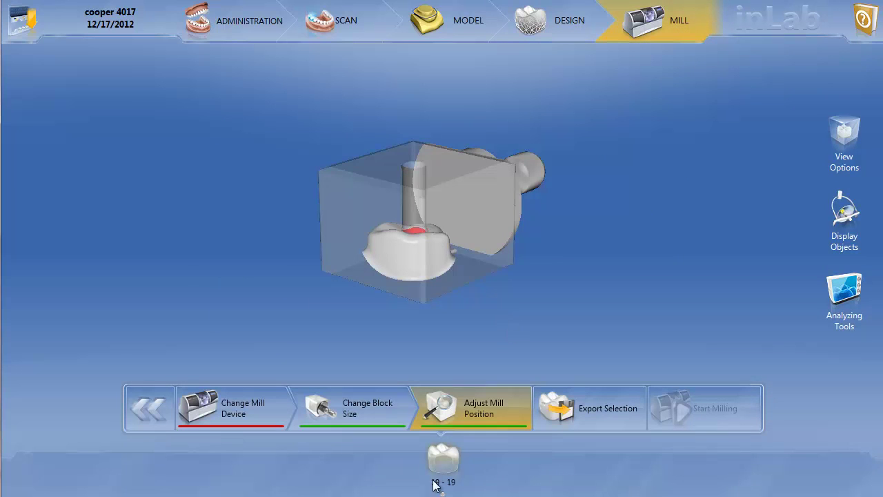
mouse_move(437, 488)
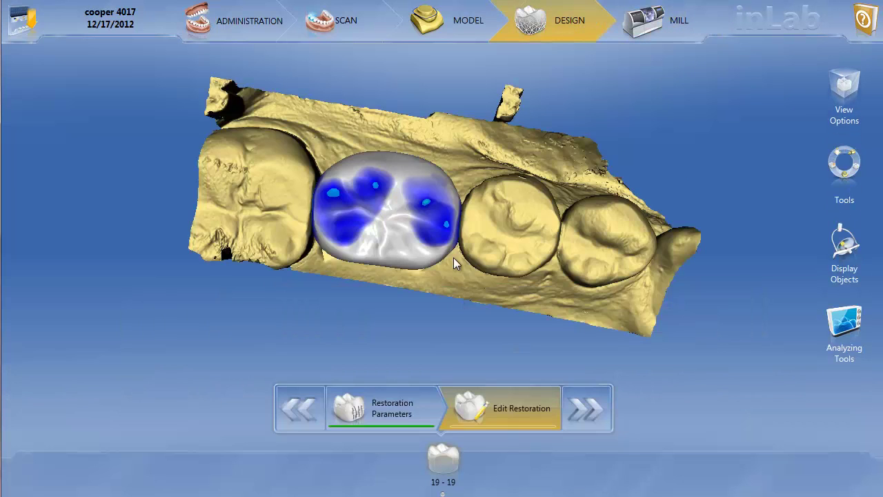
left_click_drag(453, 258, 478, 207)
Step: Show the translucent lower jaw in the crown's mill preview and examine the crown's fit from the side and above
left_click(649, 15)
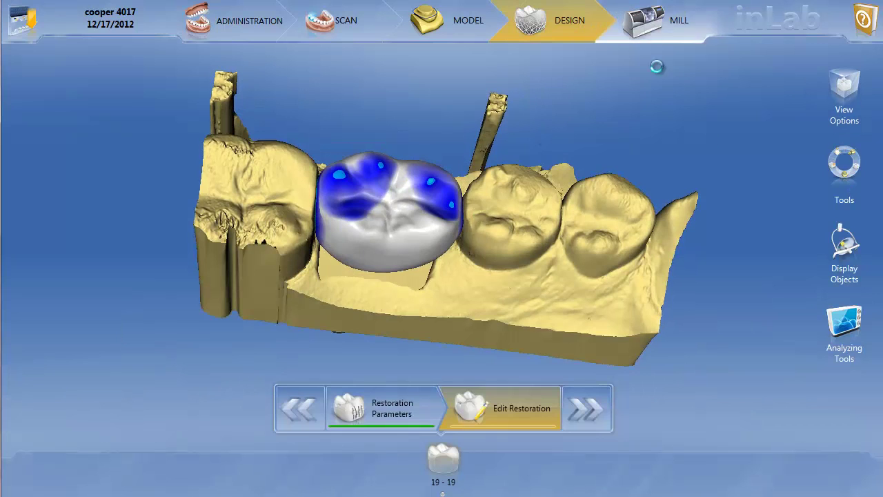
left_click(861, 278)
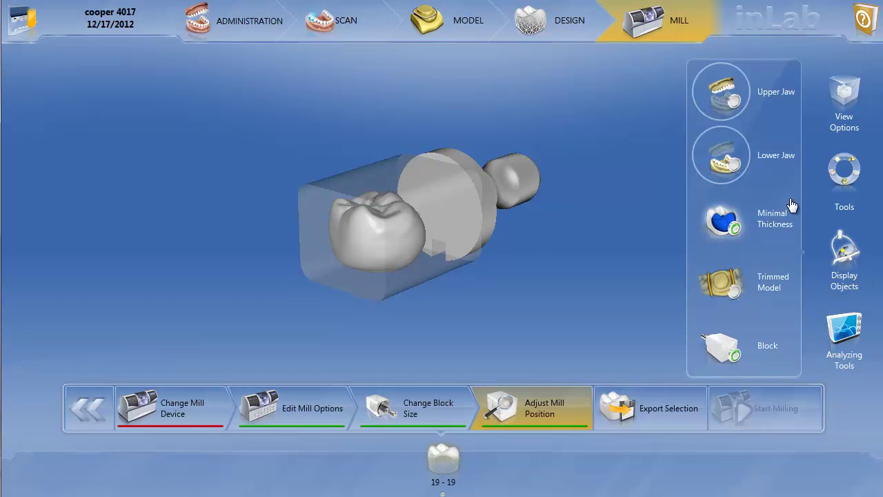
left_click(735, 164)
left_click_drag(453, 263, 431, 228)
left_click_drag(726, 140, 737, 399)
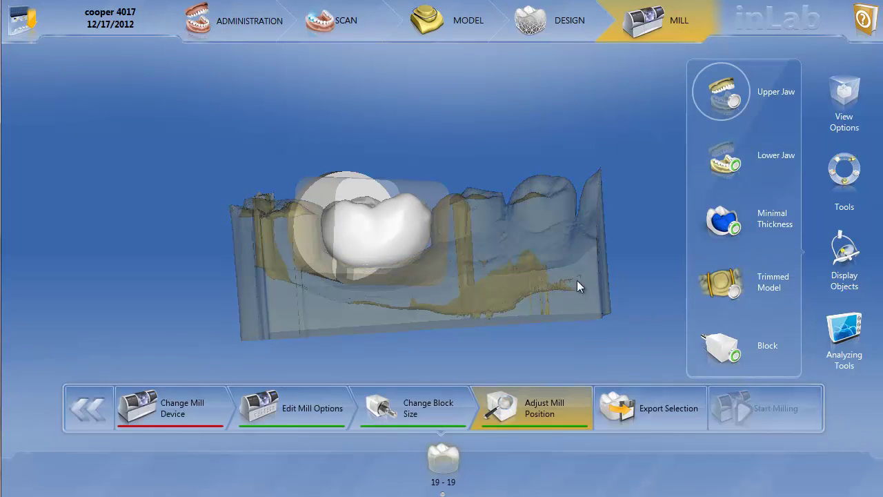
left_click_drag(510, 274, 416, 232)
scroll(456, 268, "up", 5)
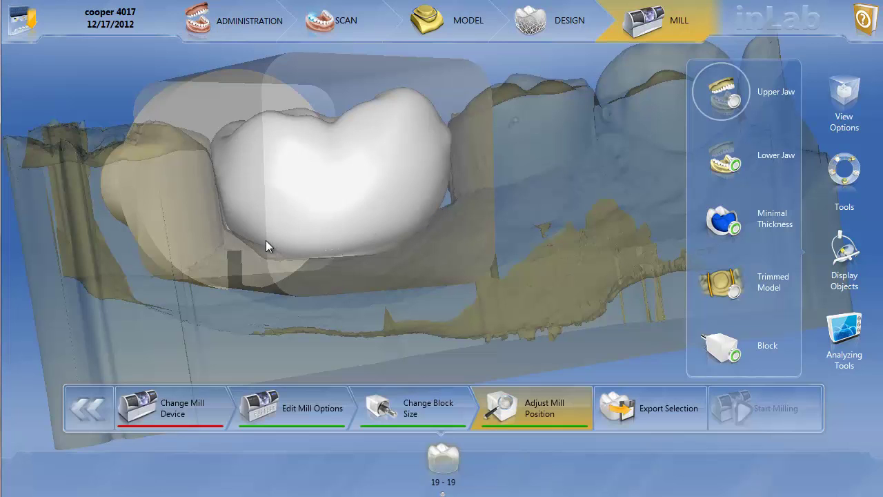
middle_click_drag(400, 187, 506, 195)
middle_click_drag(413, 191, 452, 217)
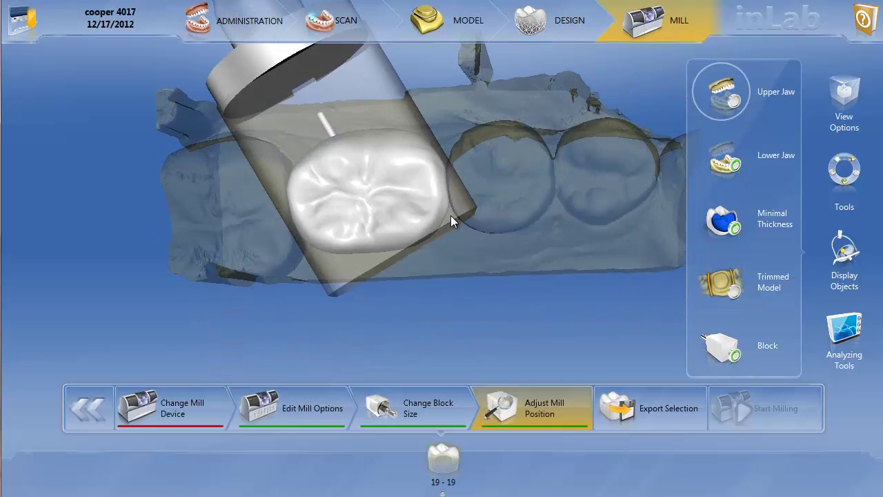
Step: Return to the design phase and make the lower jaw model opaque
left_click(580, 36)
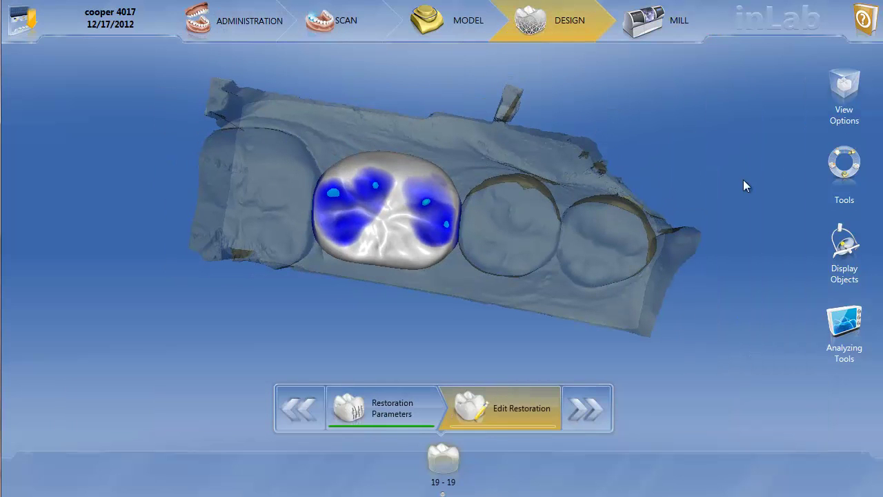
left_click(844, 251)
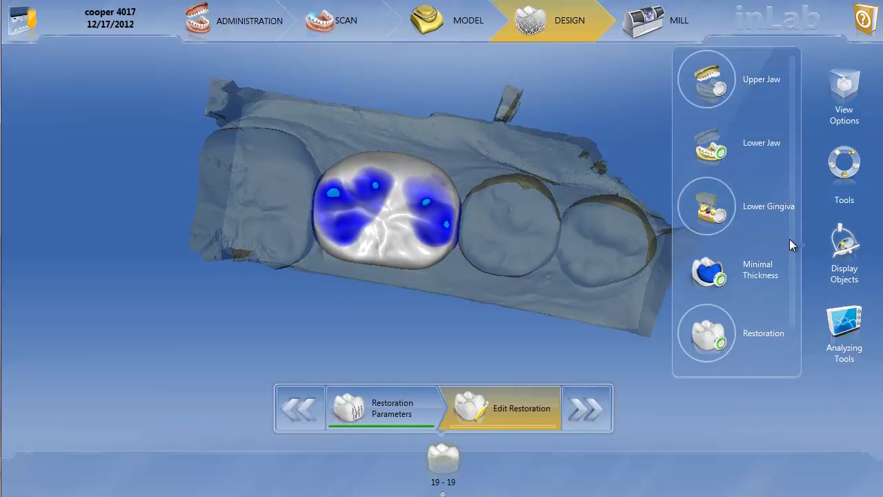
left_click(716, 156)
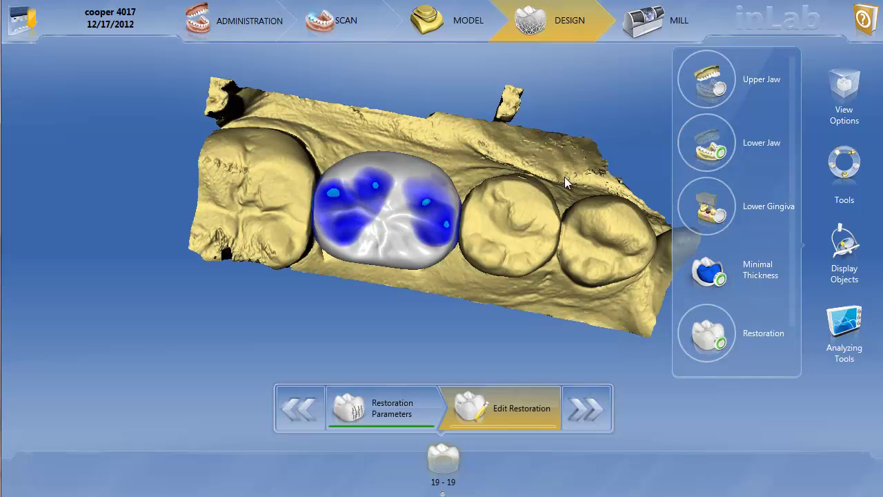
Step: Merge the tooth 19 crown and abutment into one restoration and apply Split to separate them again
middle_click_drag(564, 182, 441, 191)
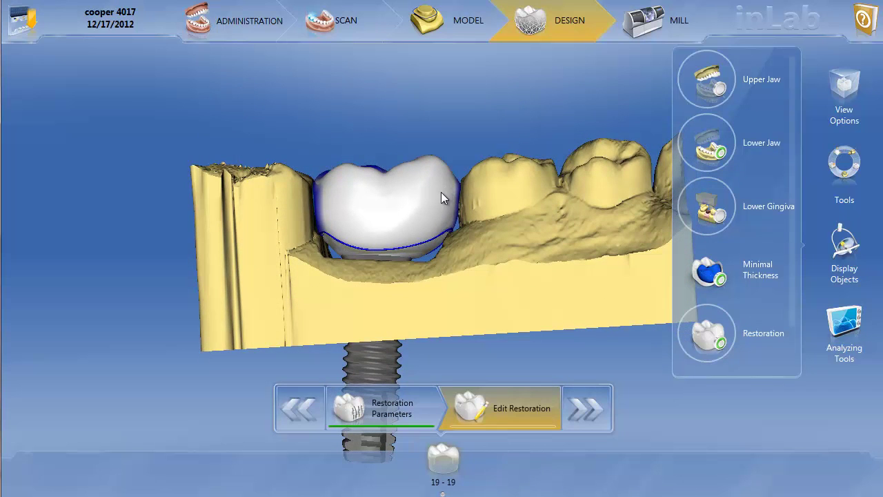
right_click(405, 215)
left_click(352, 167)
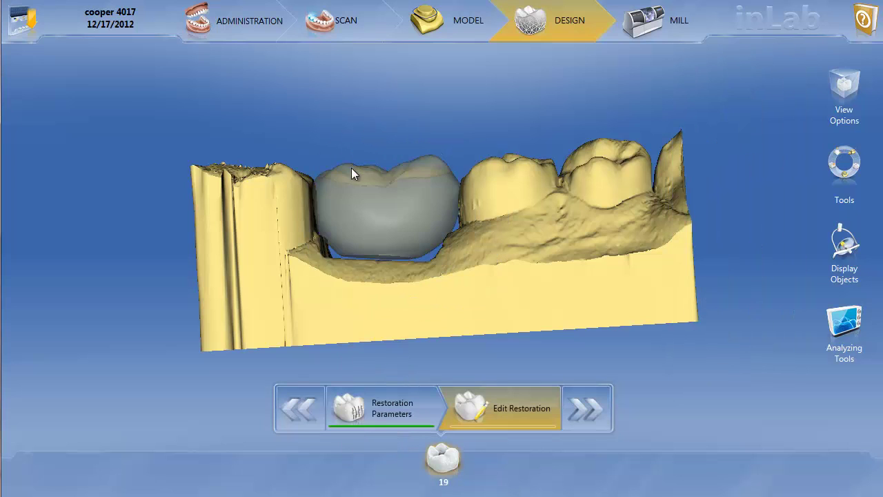
right_click(390, 240)
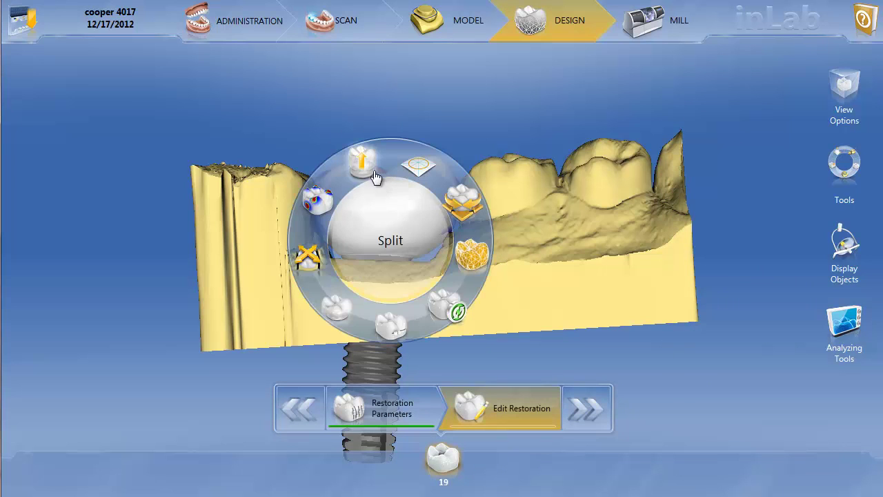
left_click(368, 163)
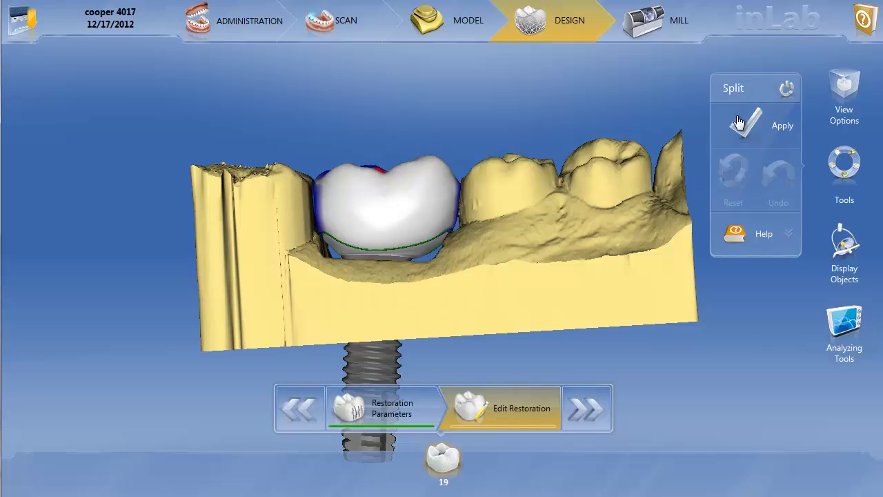
left_click(738, 122)
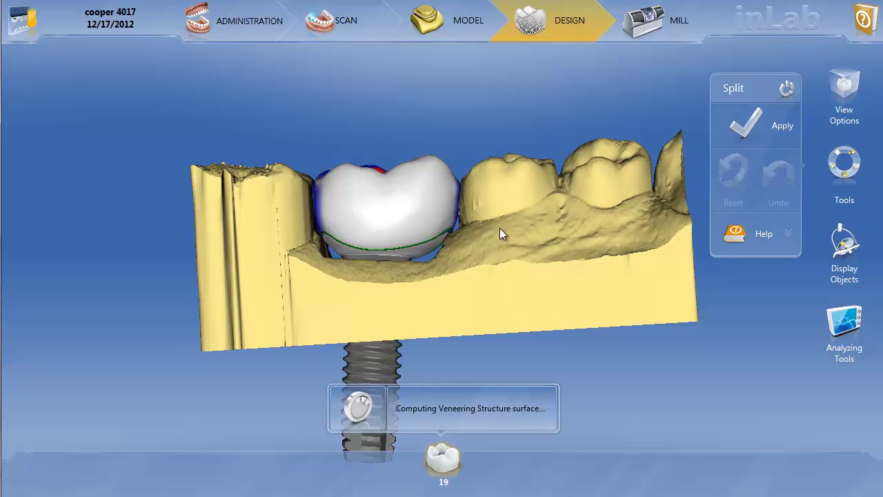
right_click(441, 239)
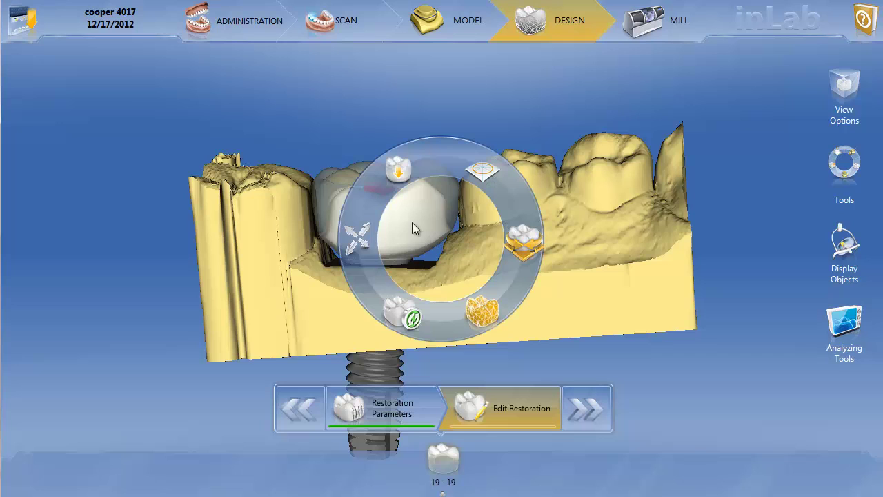
left_click(362, 245)
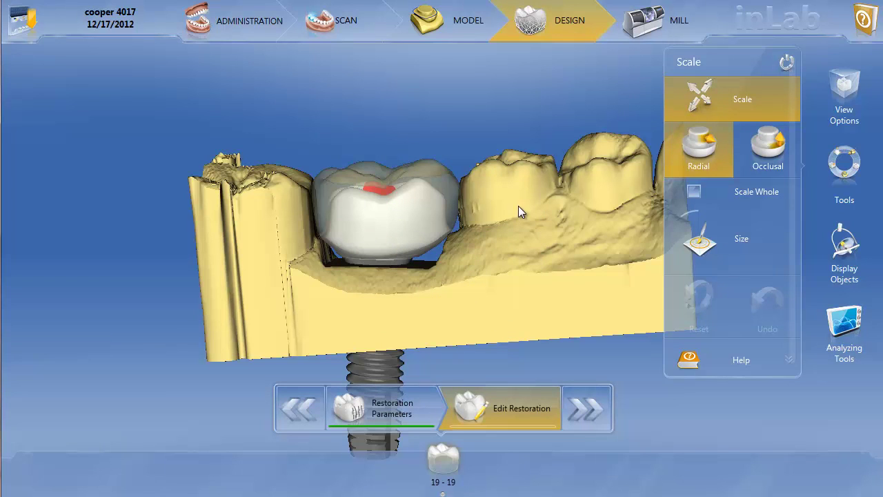
left_click(788, 64)
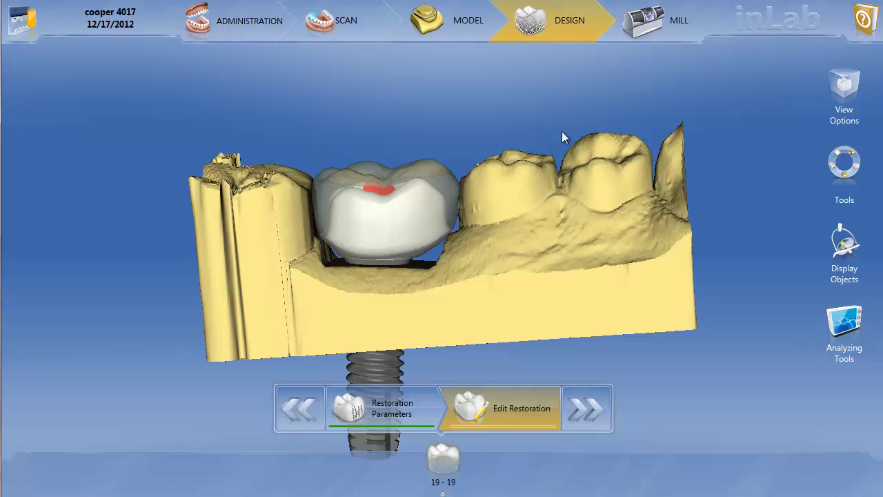
Step: Examine the mill previews of the newly split abutment and crown, including the crown's inner and occlusal surfaces
left_click(655, 40)
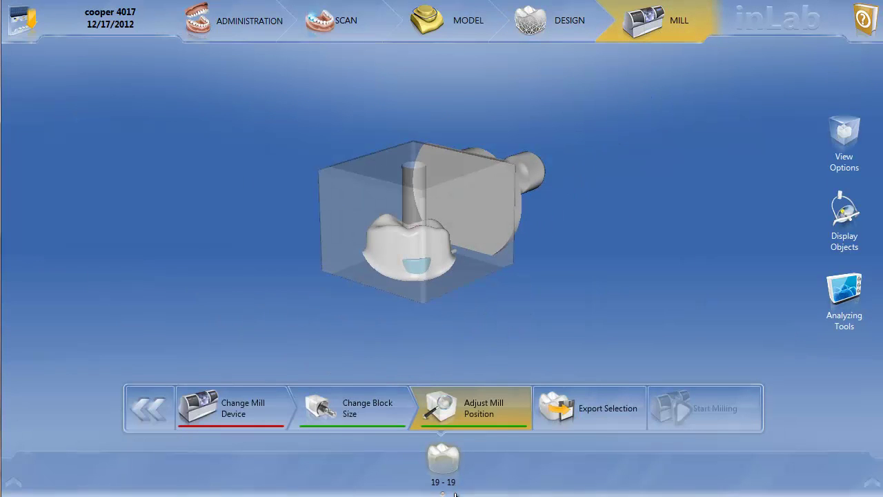
mouse_move(453, 476)
left_click(456, 455)
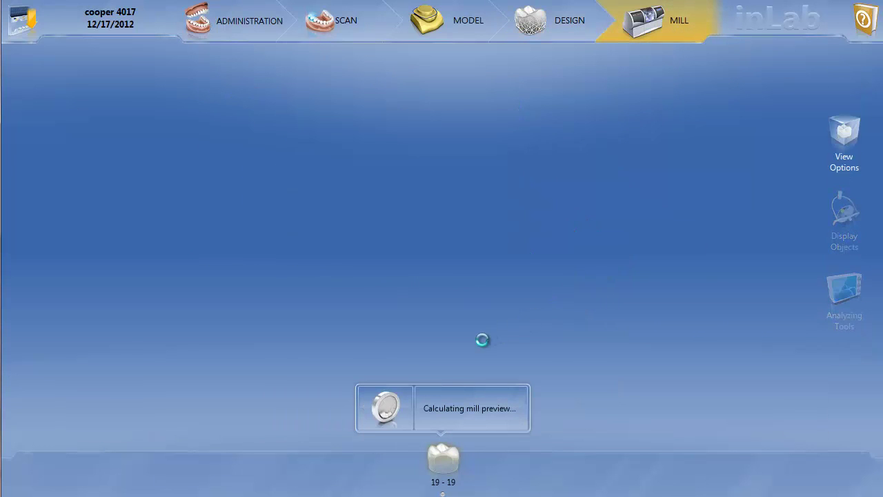
left_click_drag(477, 342, 378, 189)
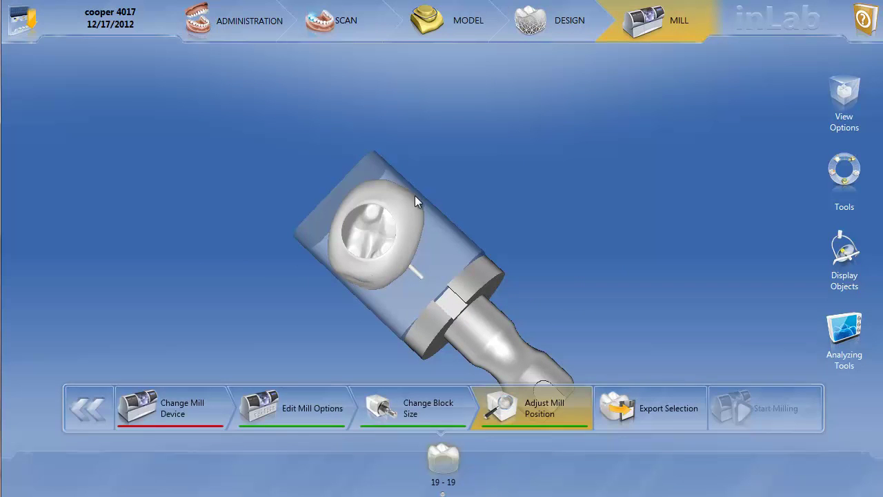
left_click_drag(439, 185, 453, 315)
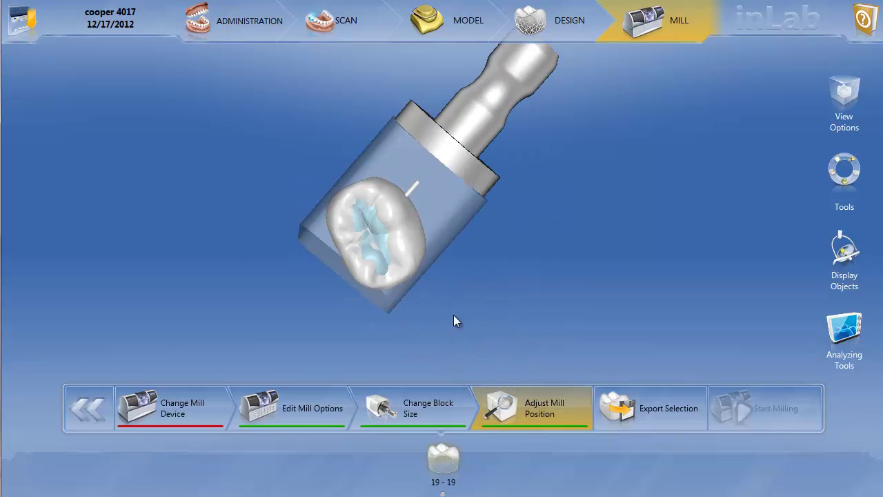
Step: Recalculate the tooth 19 crown in the design phase, check it from the side and reopen its mill preview
left_click(560, 33)
right_click(415, 303)
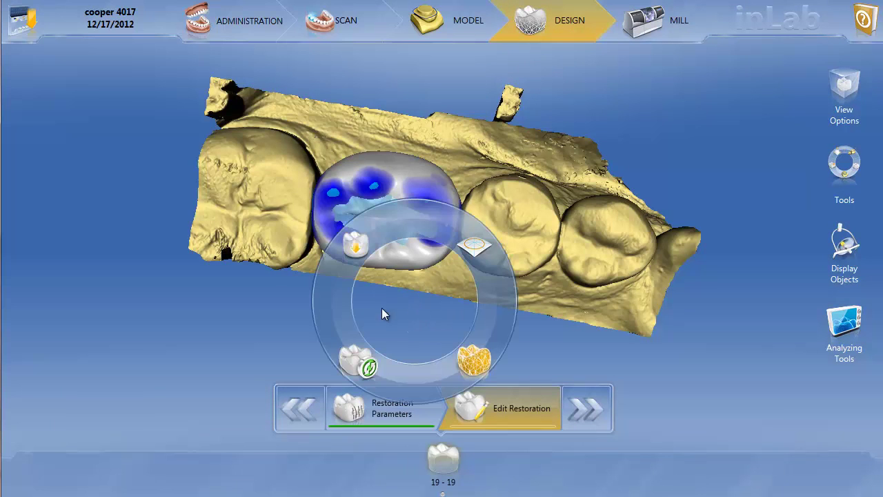
left_click(415, 302)
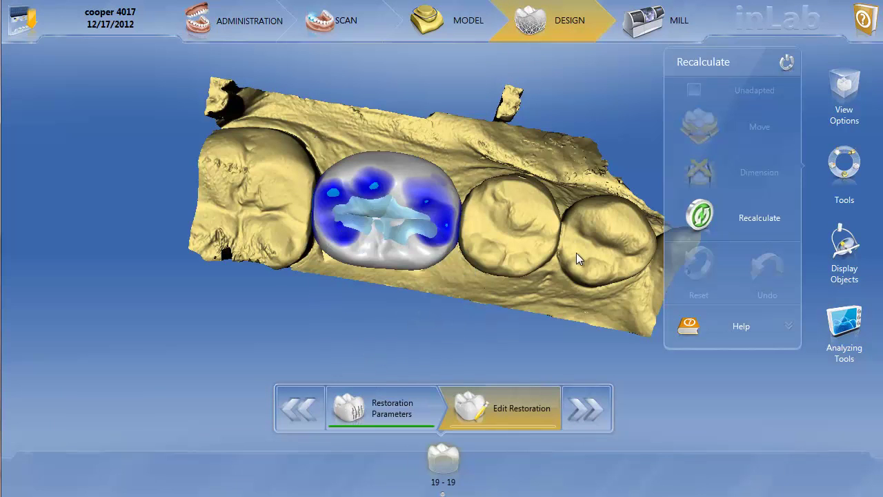
left_click(699, 216)
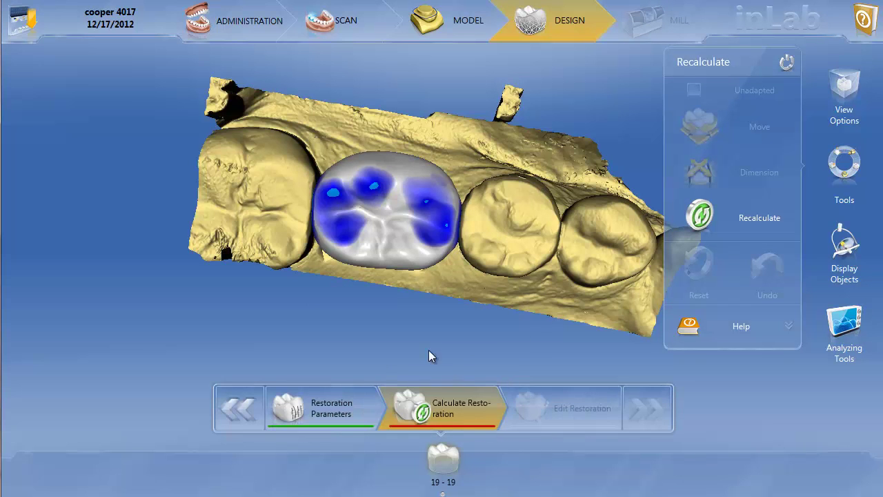
left_click_drag(385, 308, 428, 210)
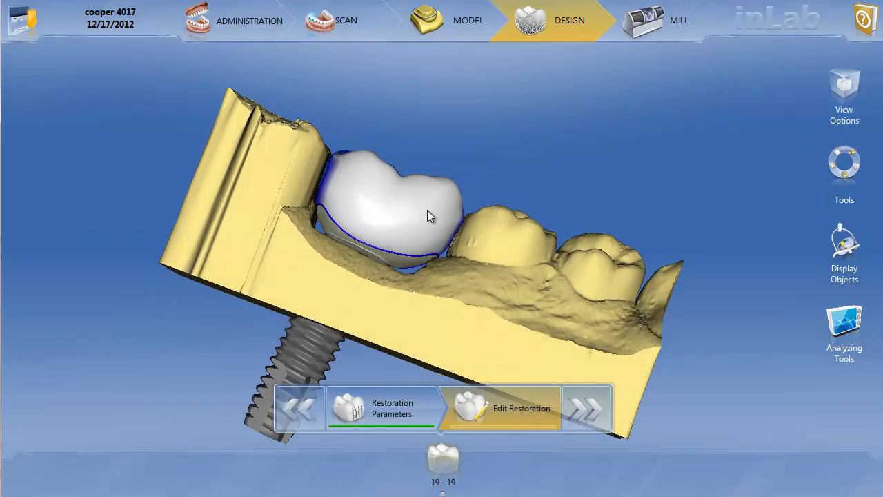
left_click(645, 24)
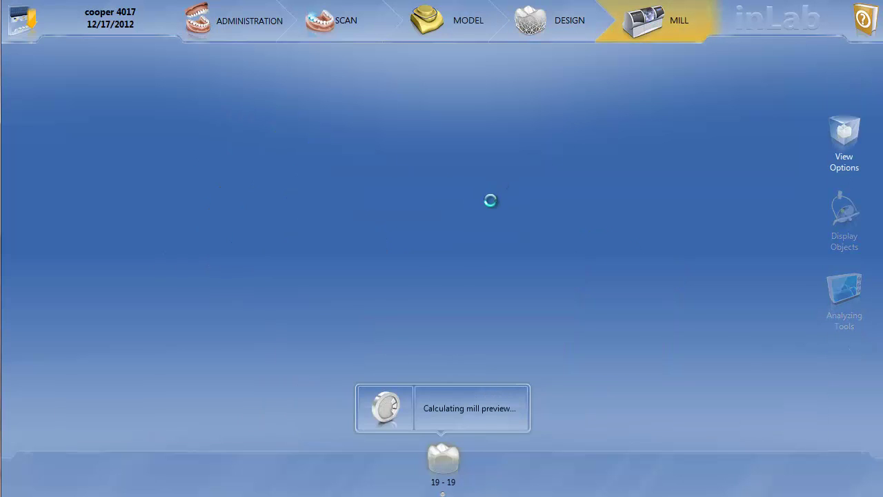
Step: Examine the inner surface of the recalculated tooth 19 crown up close in its mill preview, from slightly different angles
left_click_drag(450, 276, 464, 165)
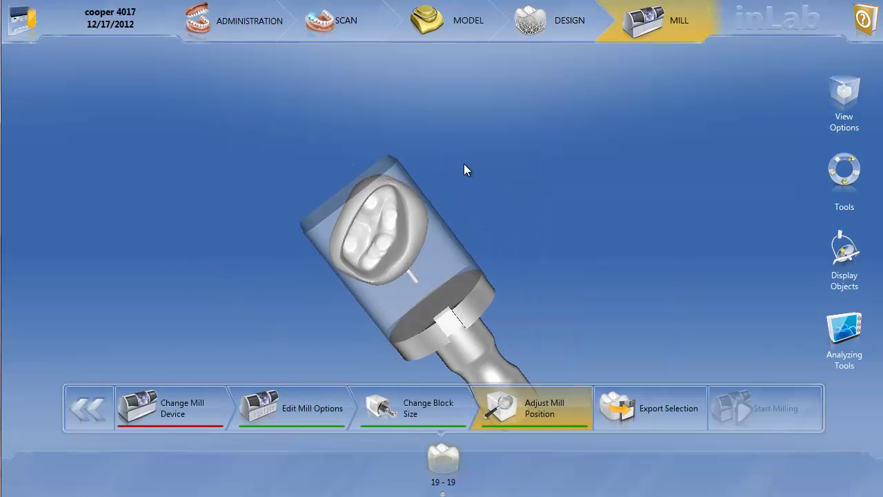
scroll(460, 176, "up", 5)
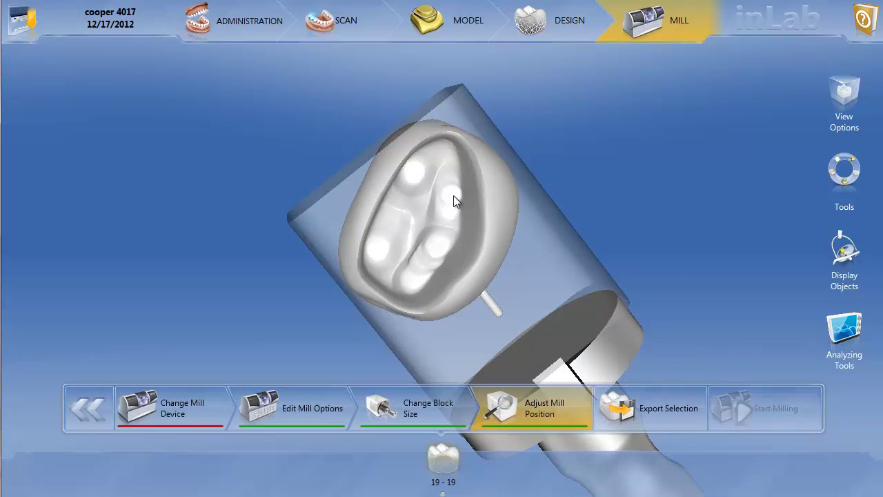
left_click_drag(475, 235, 457, 200)
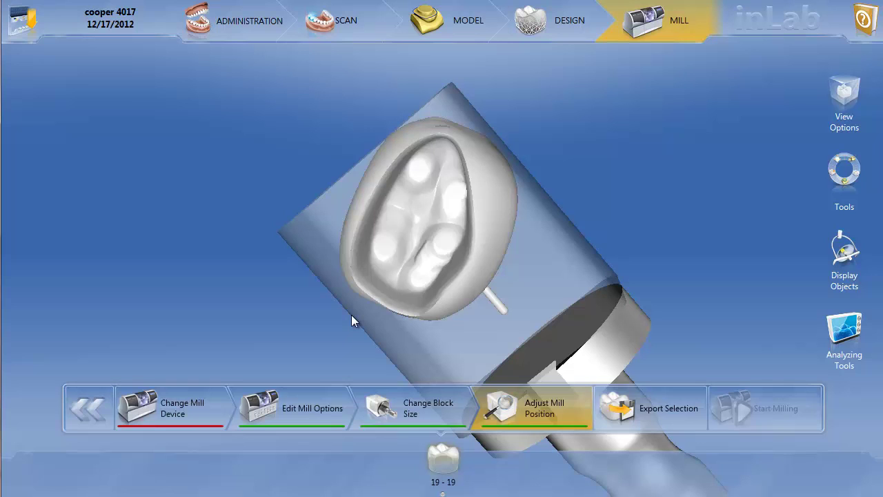
left_click_drag(440, 254, 438, 253)
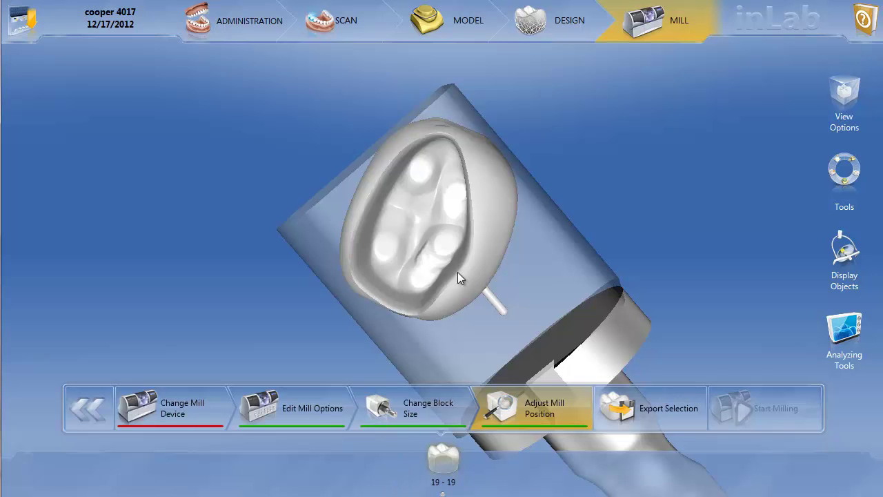
left_click_drag(461, 190, 475, 172)
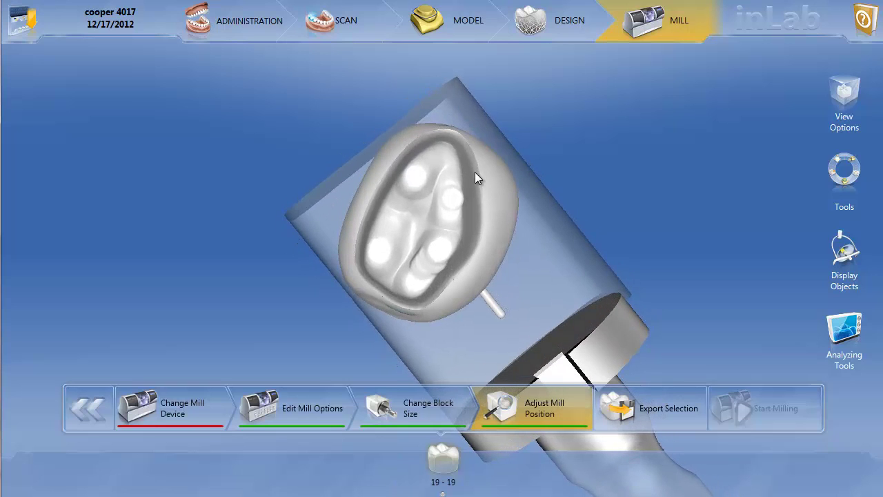
mouse_move(442, 249)
left_mouse_down()
mouse_move(446, 260)
mouse_move(427, 258)
left_mouse_up()
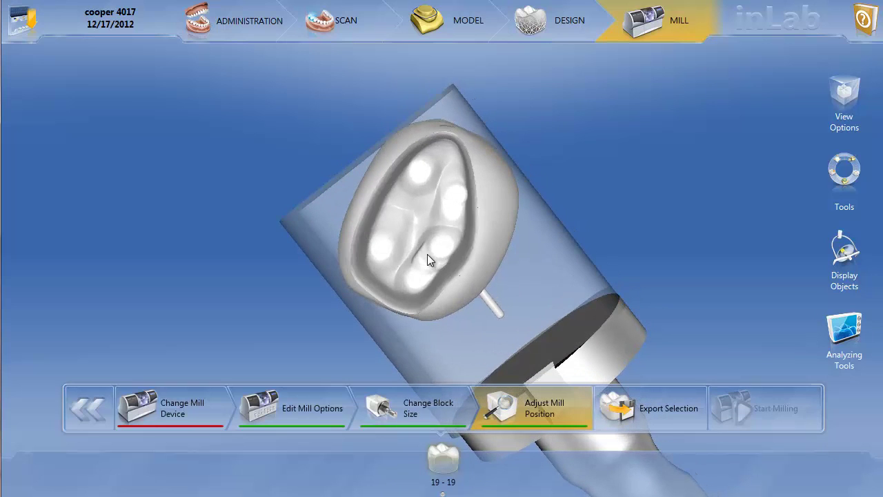